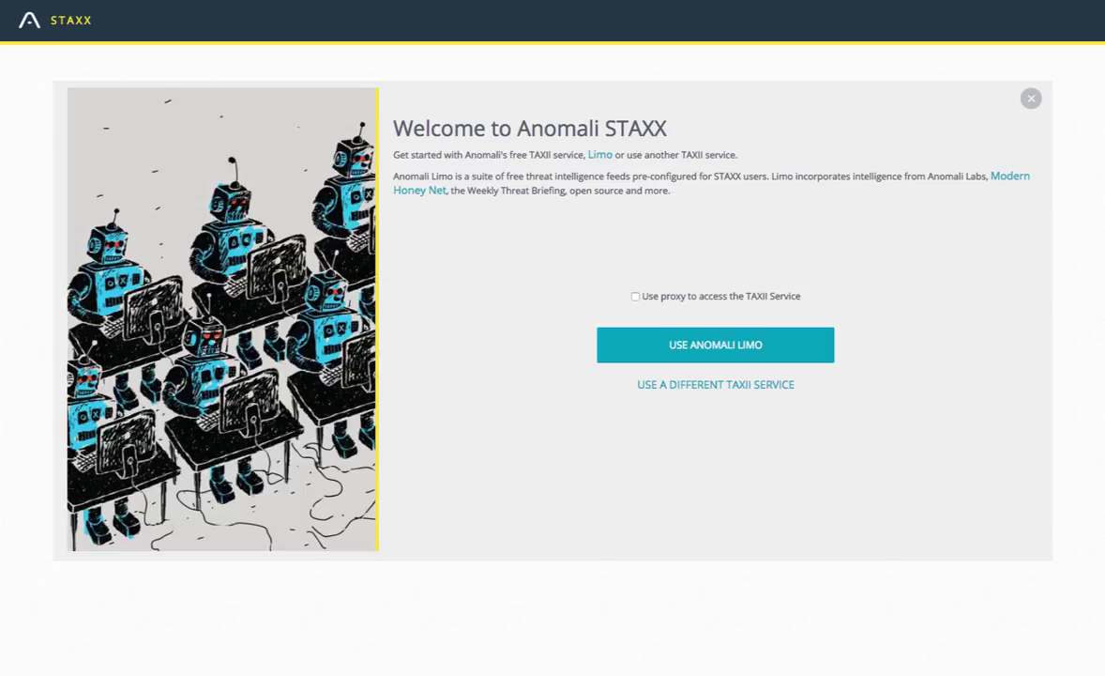
Set up Anomali Limo as the TAXII service, enter STAXX, and accept the new EULA with summary statistics sharing enabled.
key("Return")
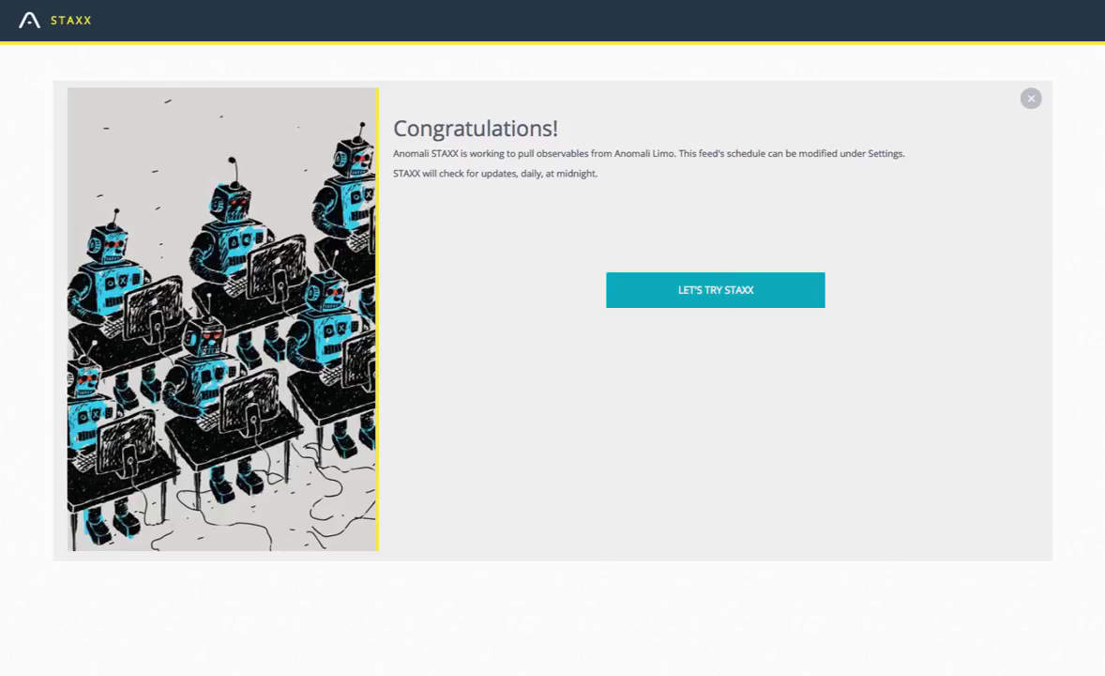
left_click(715, 290)
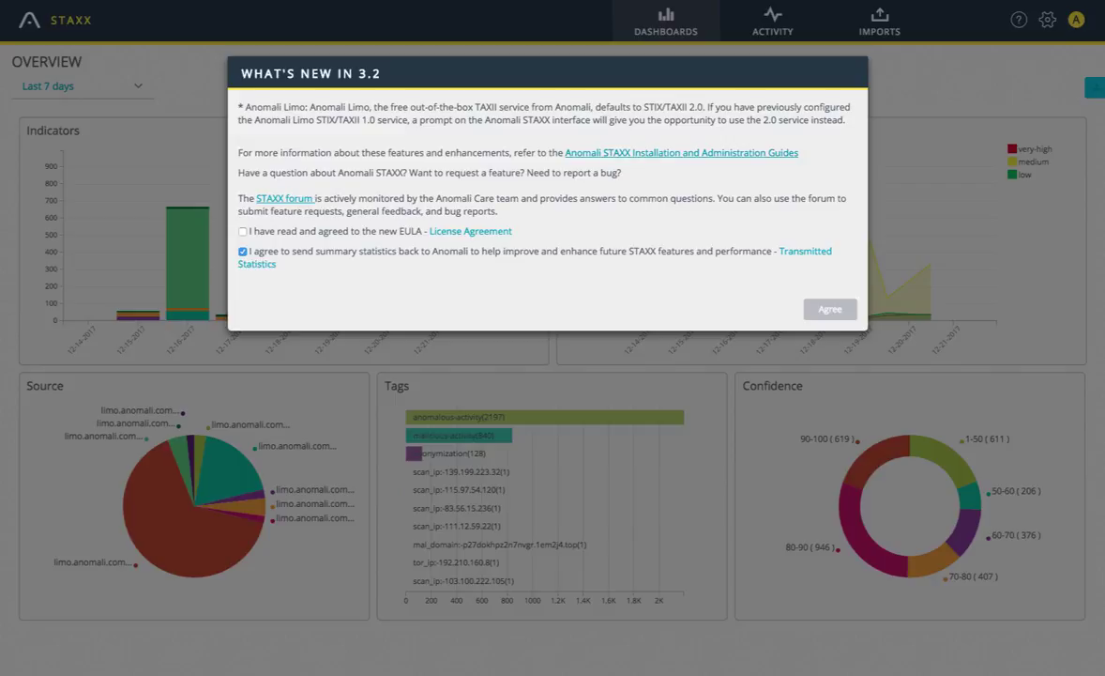
left_click(243, 231)
left_click(829, 309)
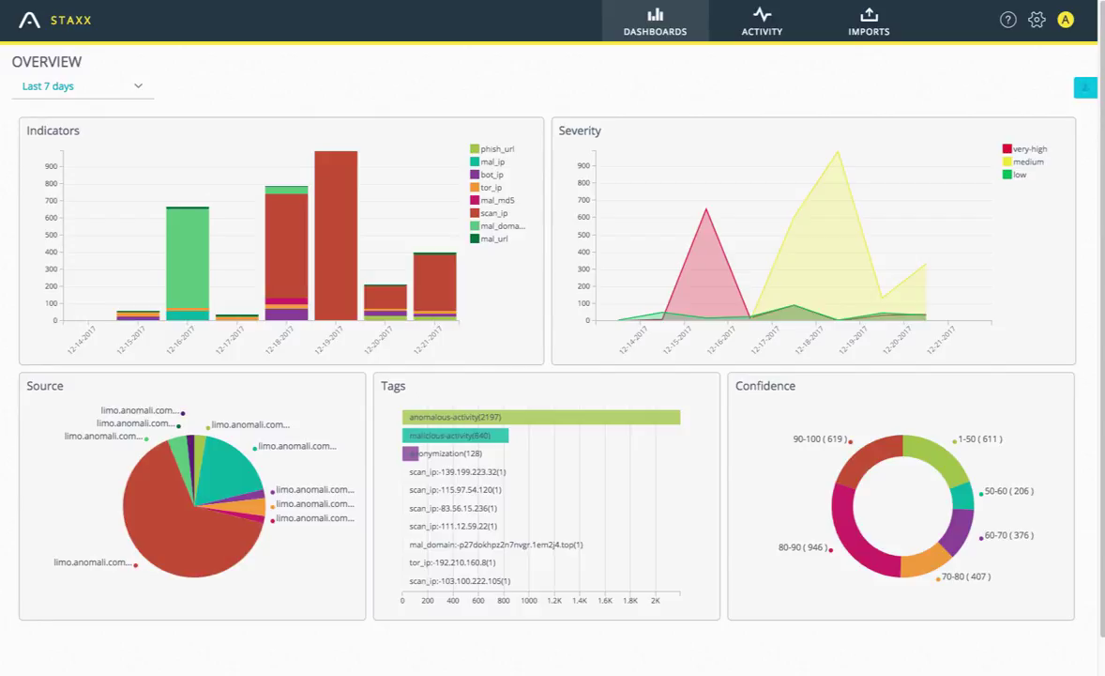
View the Anomali Limo site's details in the settings and poll its Phish Tank feed immediately.
mouse_move(179, 449)
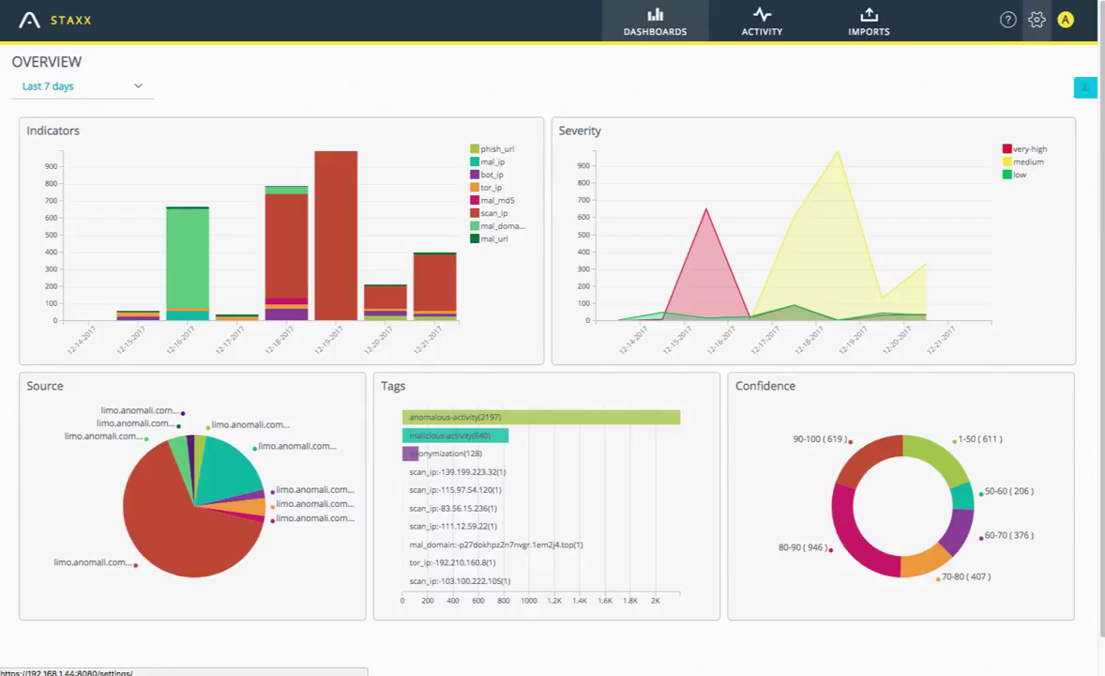
left_click(1036, 18)
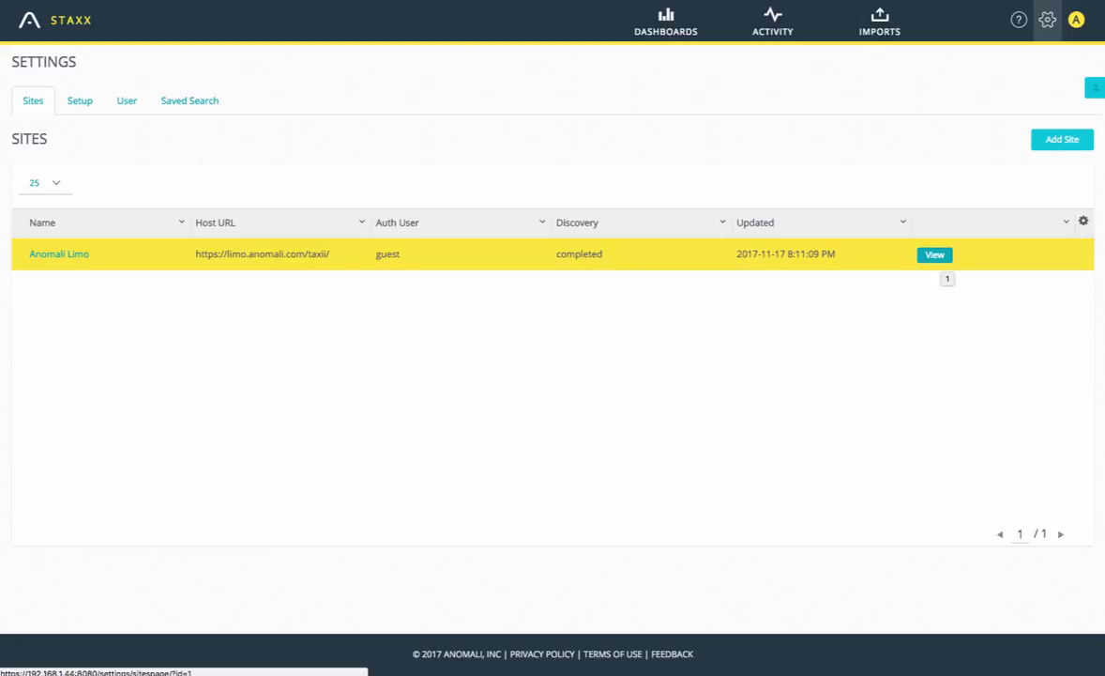
left_click(934, 255)
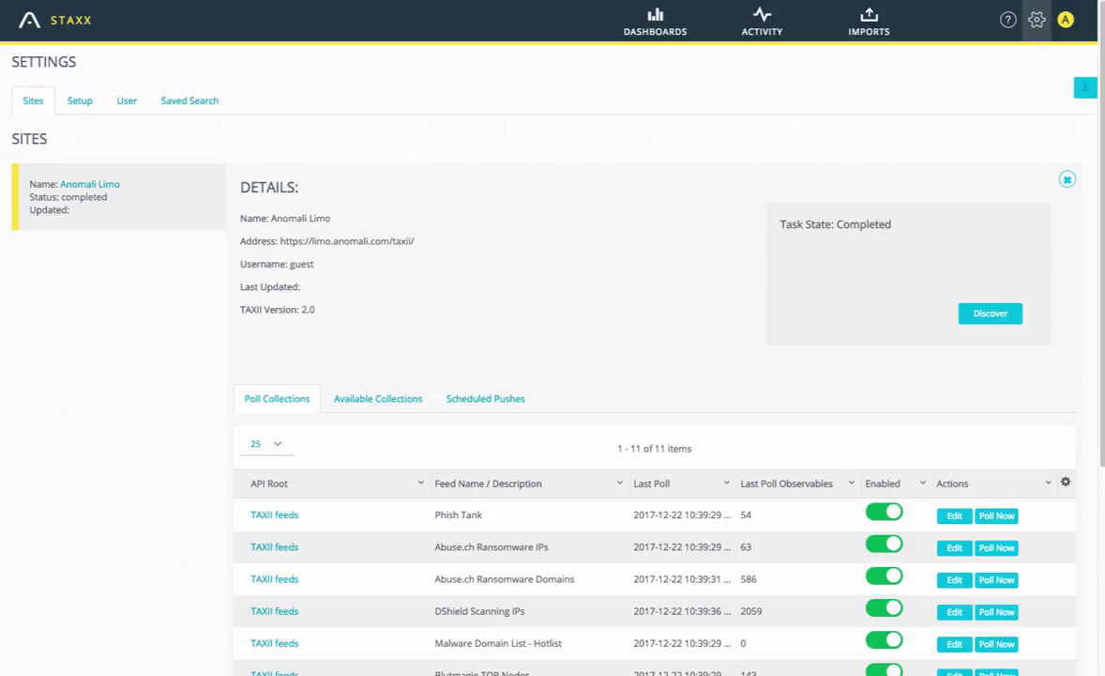
scroll(601, 376, "down", 5)
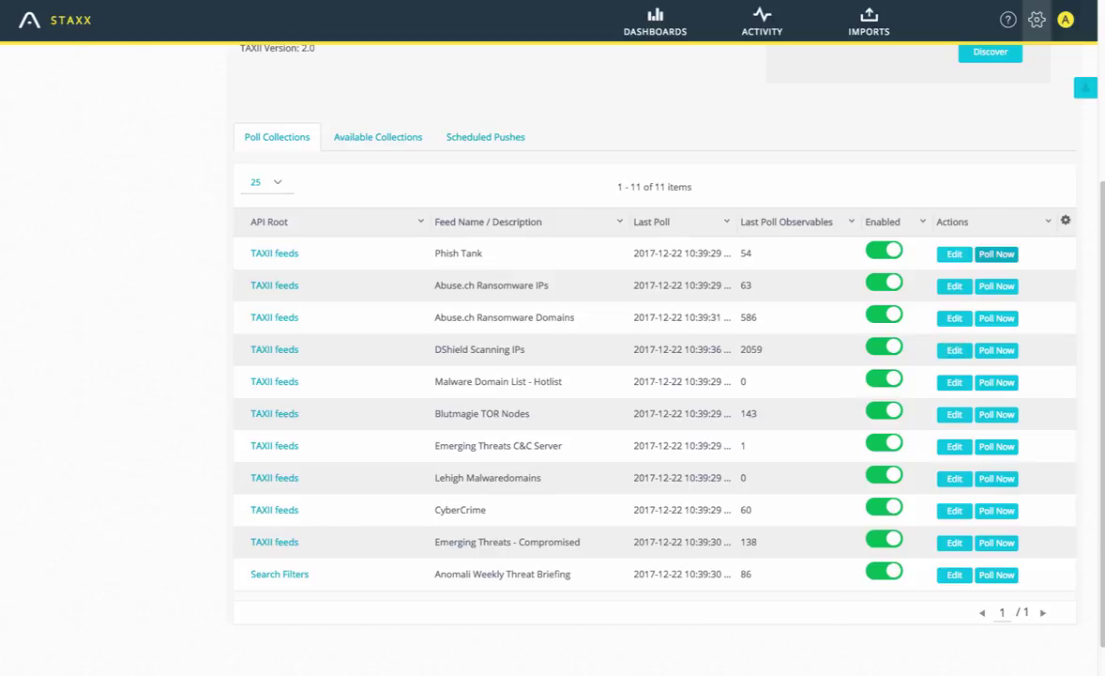
left_click(997, 253)
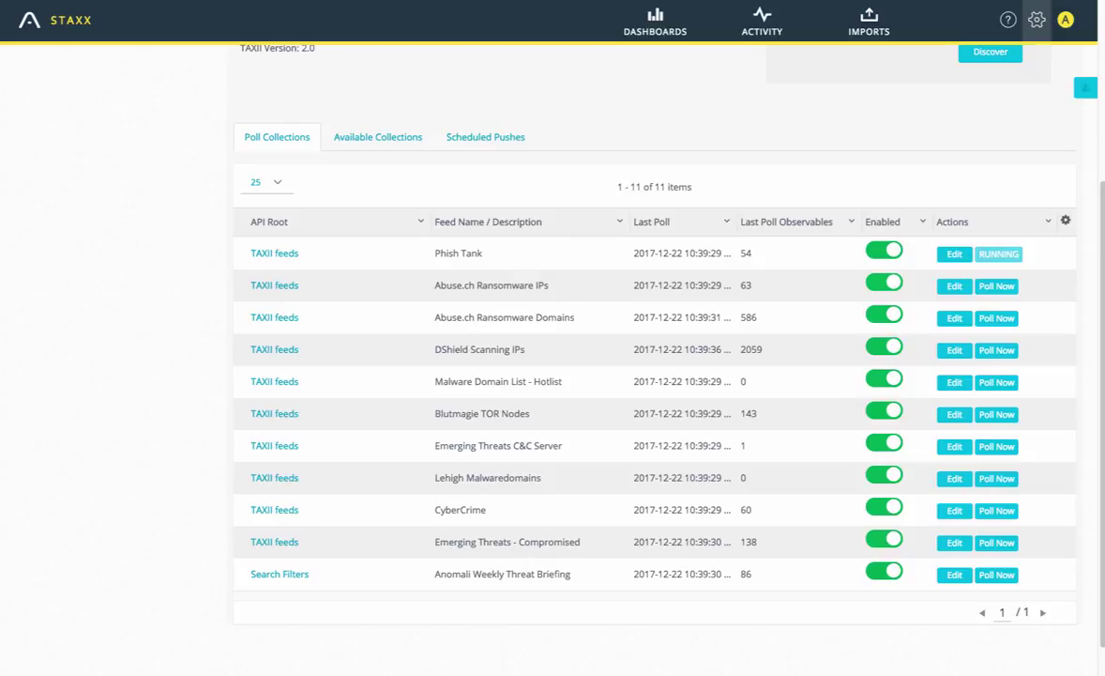
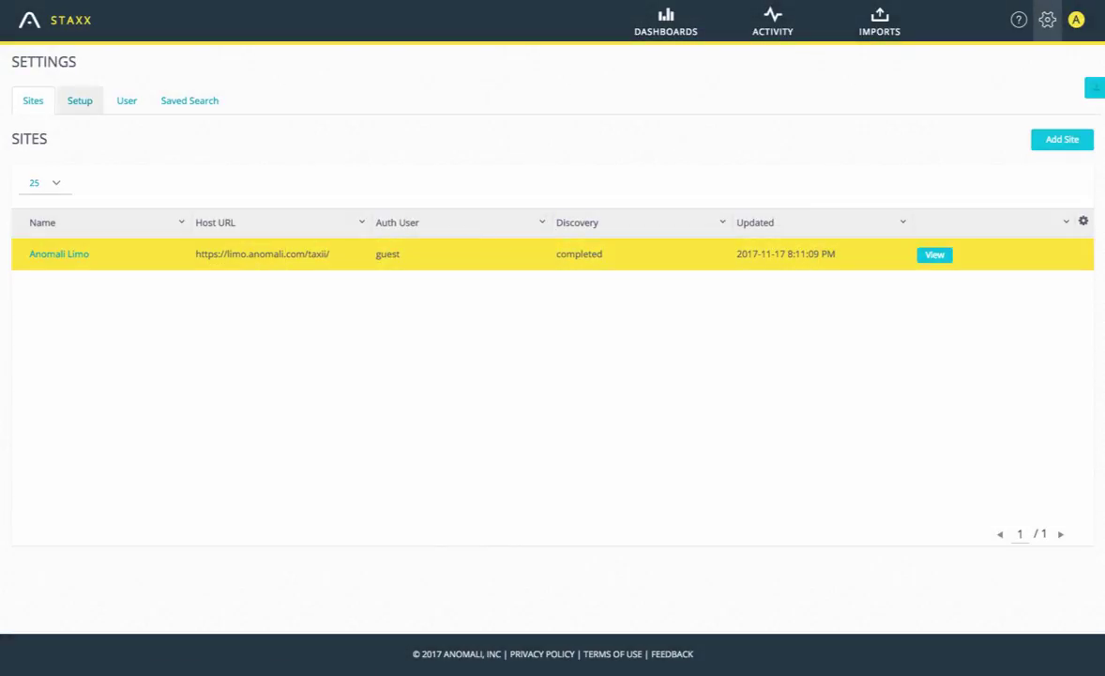
Review the setup settings for the threat feed schedule, proxy, investigation platform and automatic updates.
left_click(80, 100)
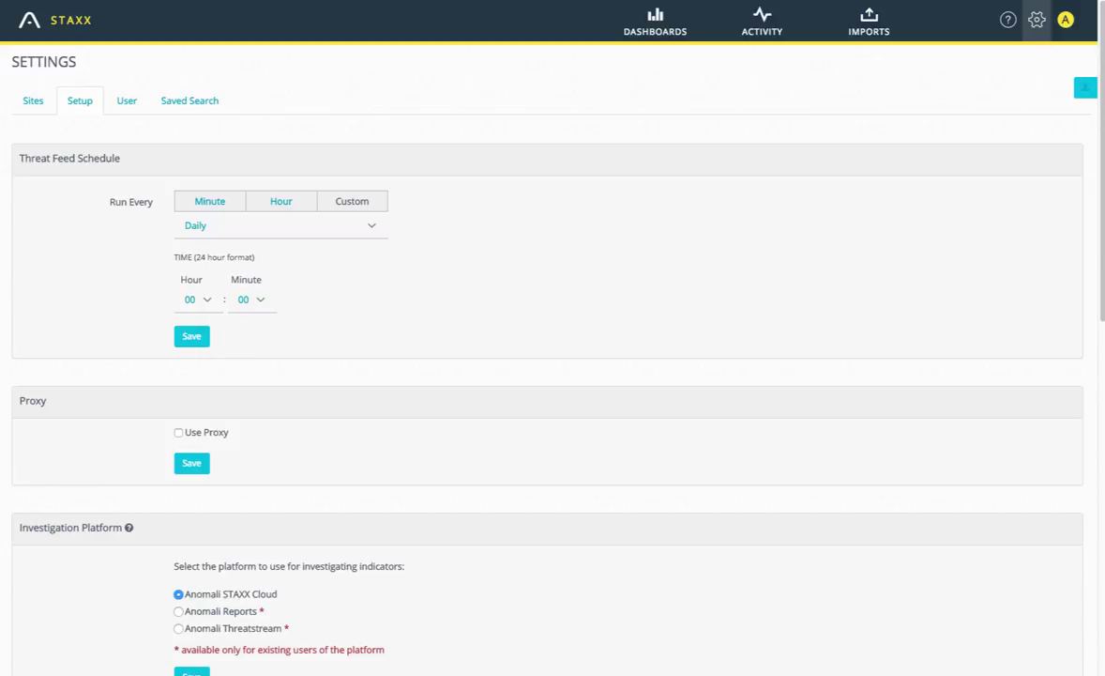
scroll(544, 357, "down", 3)
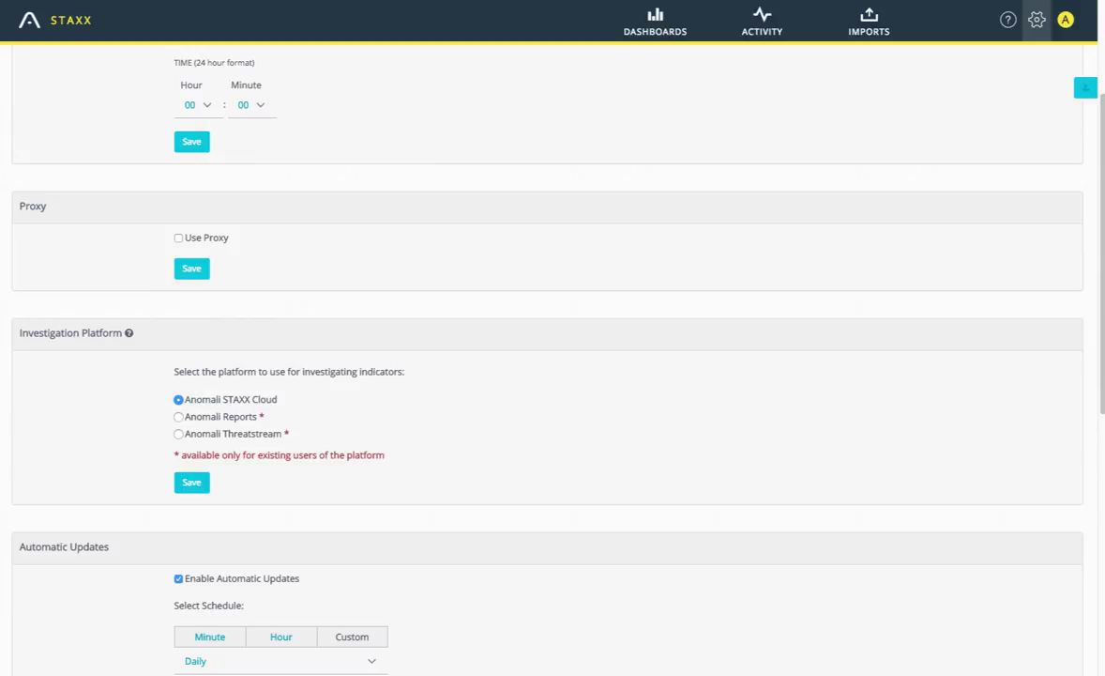
scroll(552, 356, "down", 3)
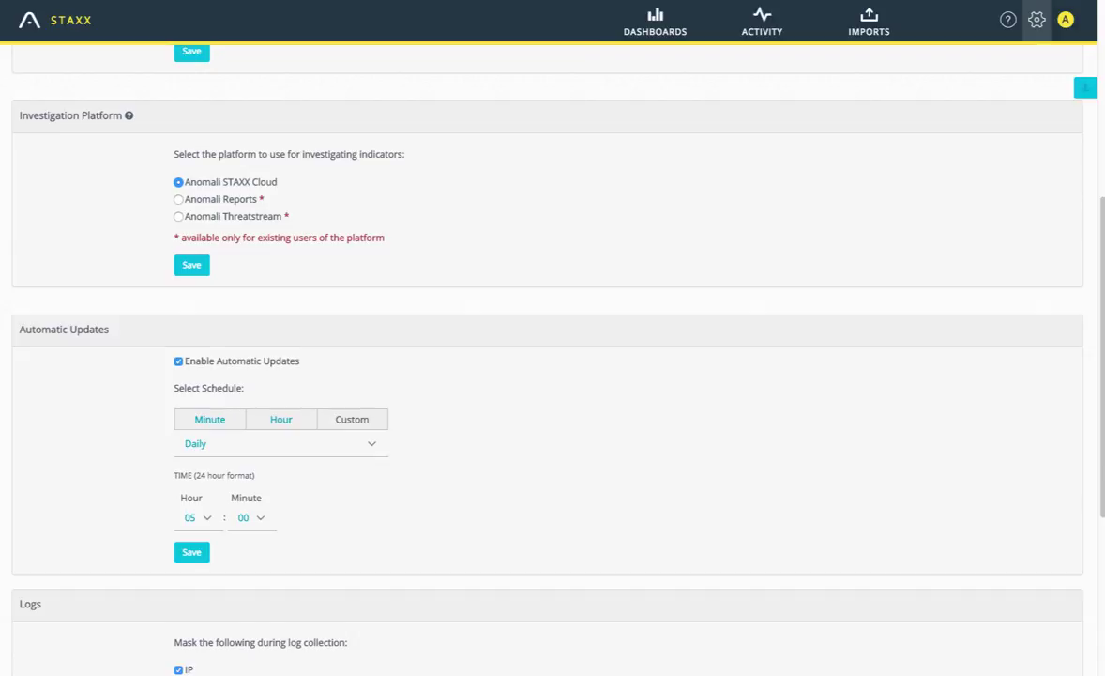
scroll(554, 357, "up", 5)
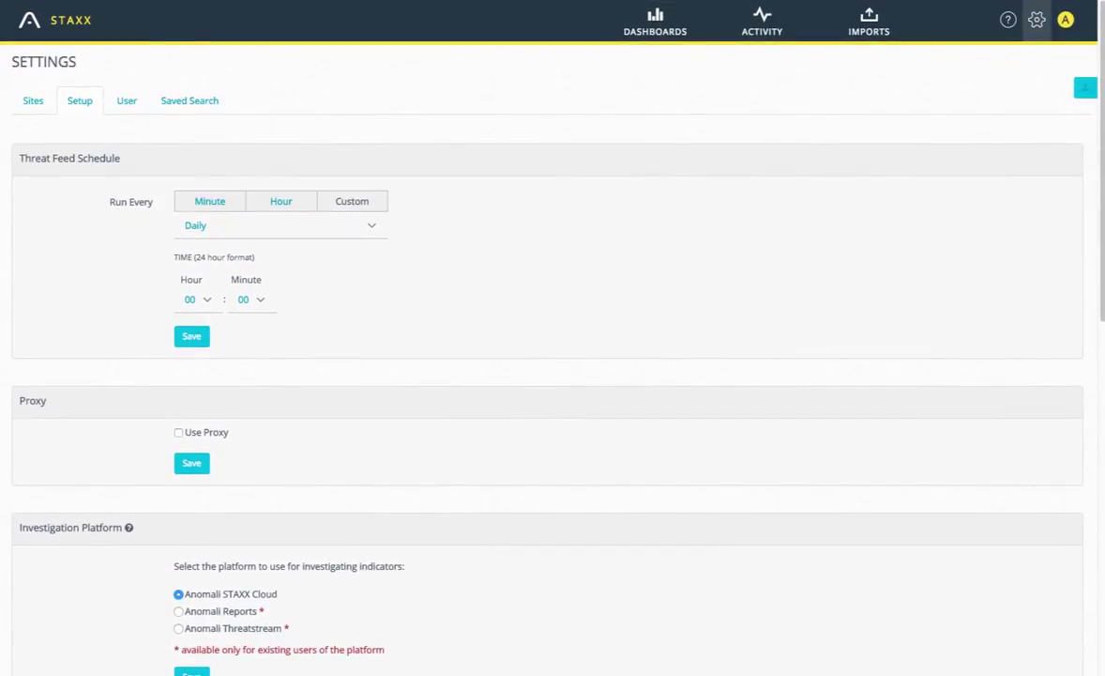
Revisit the dashboard overview and browse the last 7 days' list of observables in Activity.
left_click(655, 21)
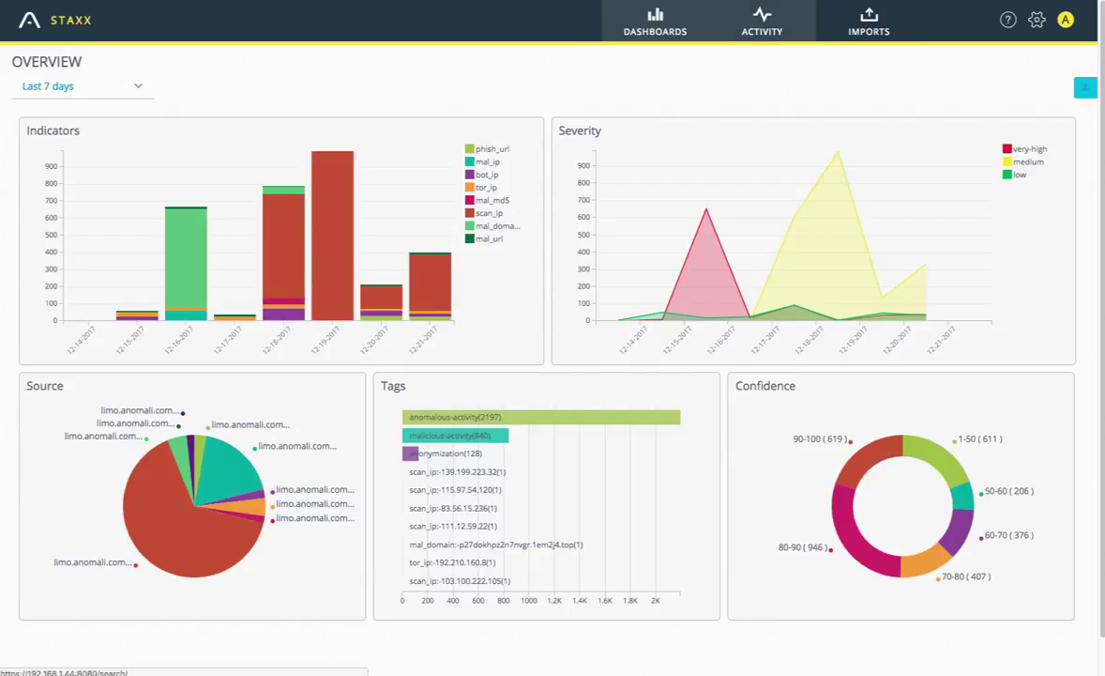
left_click(762, 20)
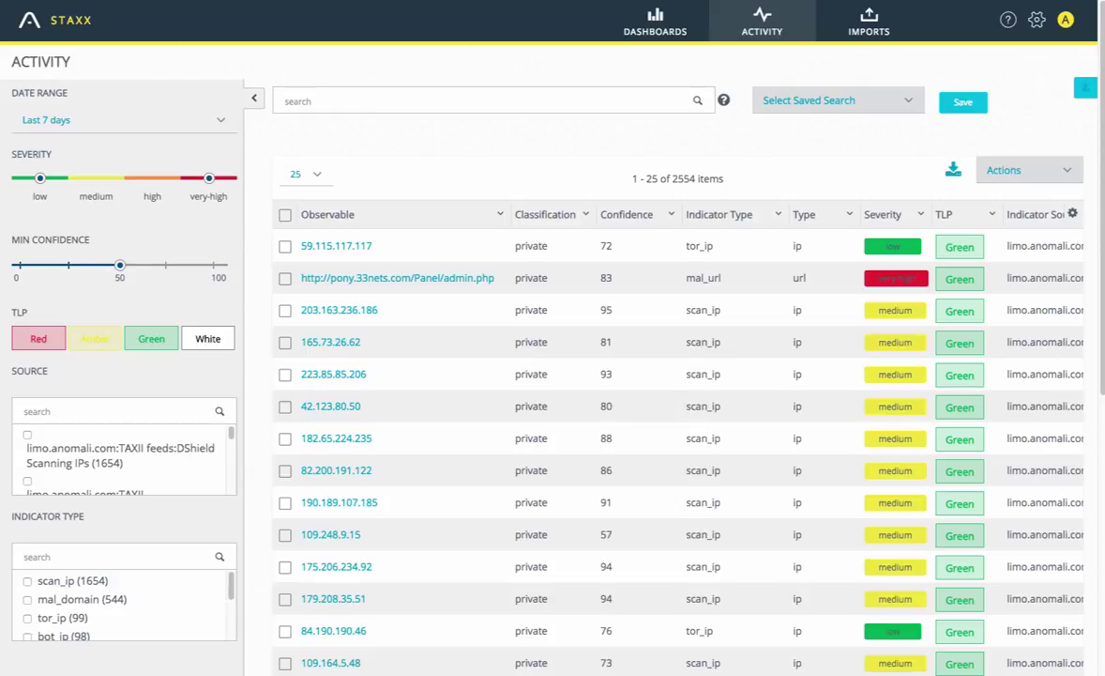
scroll(676, 375, "down", 5)
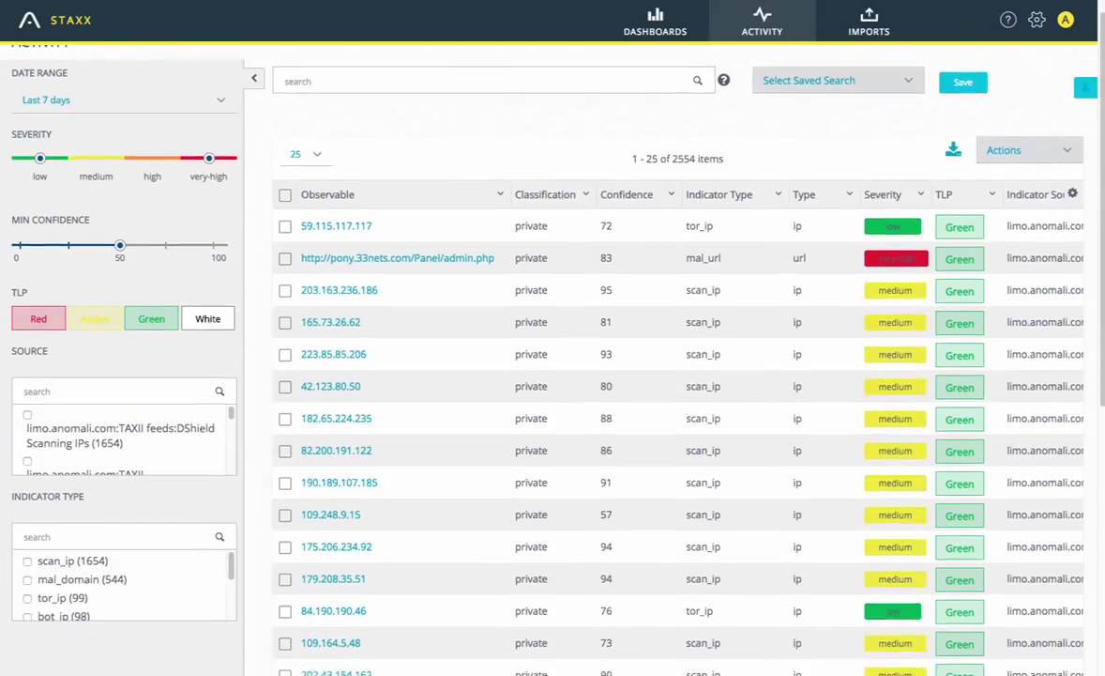
scroll(676, 375, "down", 5)
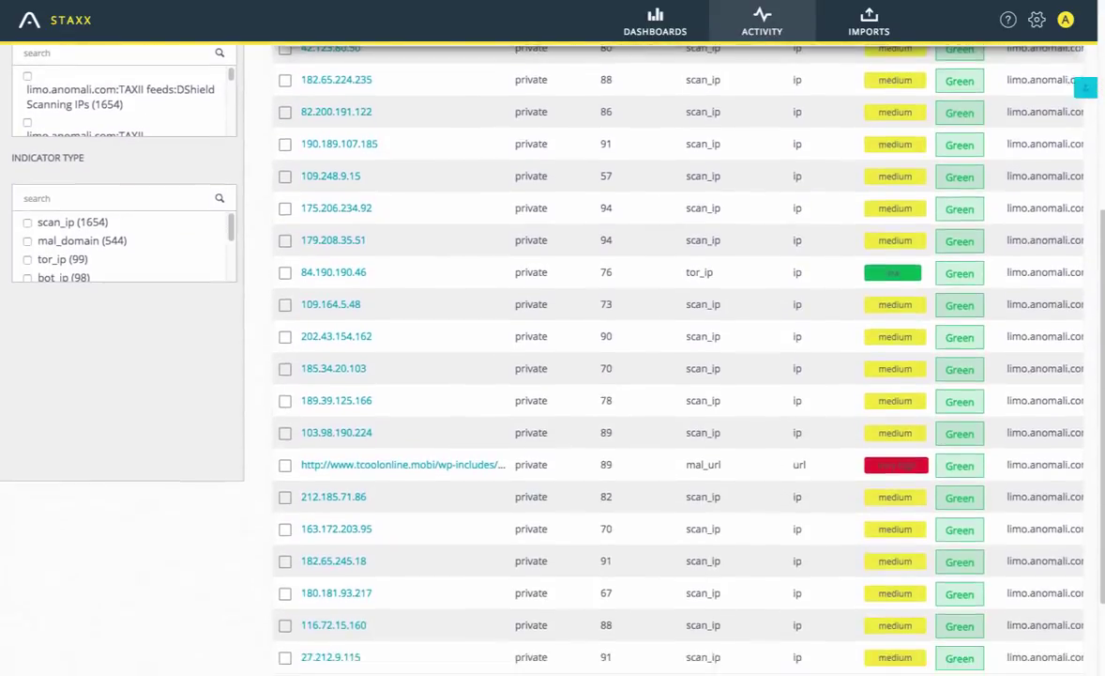
scroll(675, 375, "up", 8)
scroll(676, 376, "up", 2)
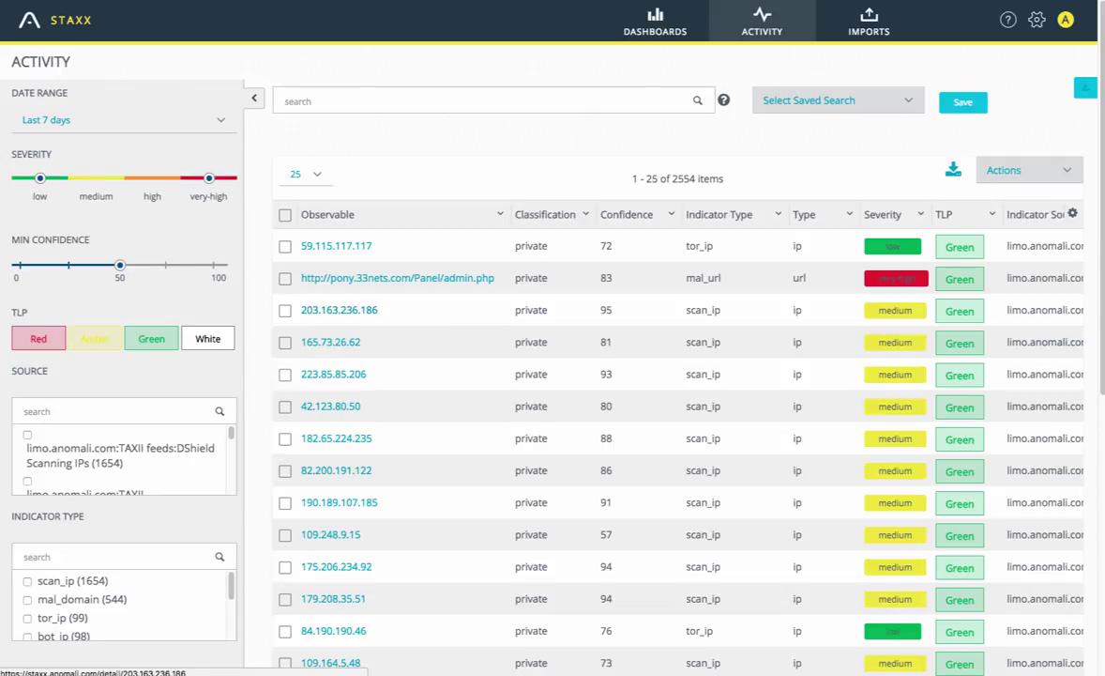
Open the details of the observable 203.163.236.186 and examine its threat analysis.
left_click(339, 309)
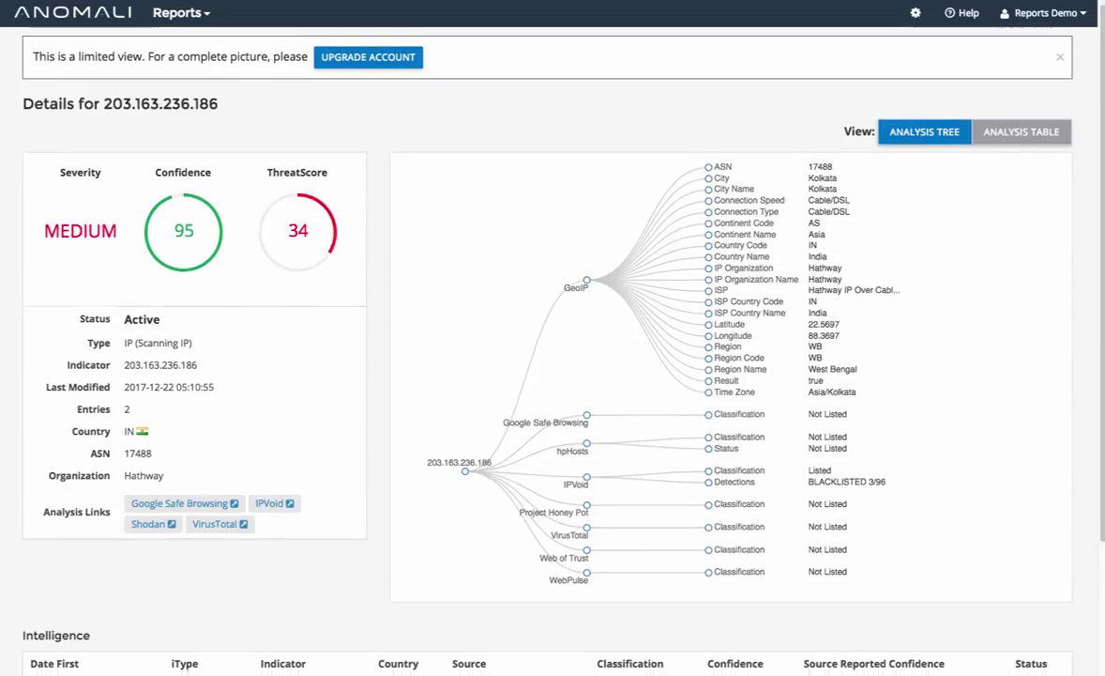
scroll(552, 375, "down", 4)
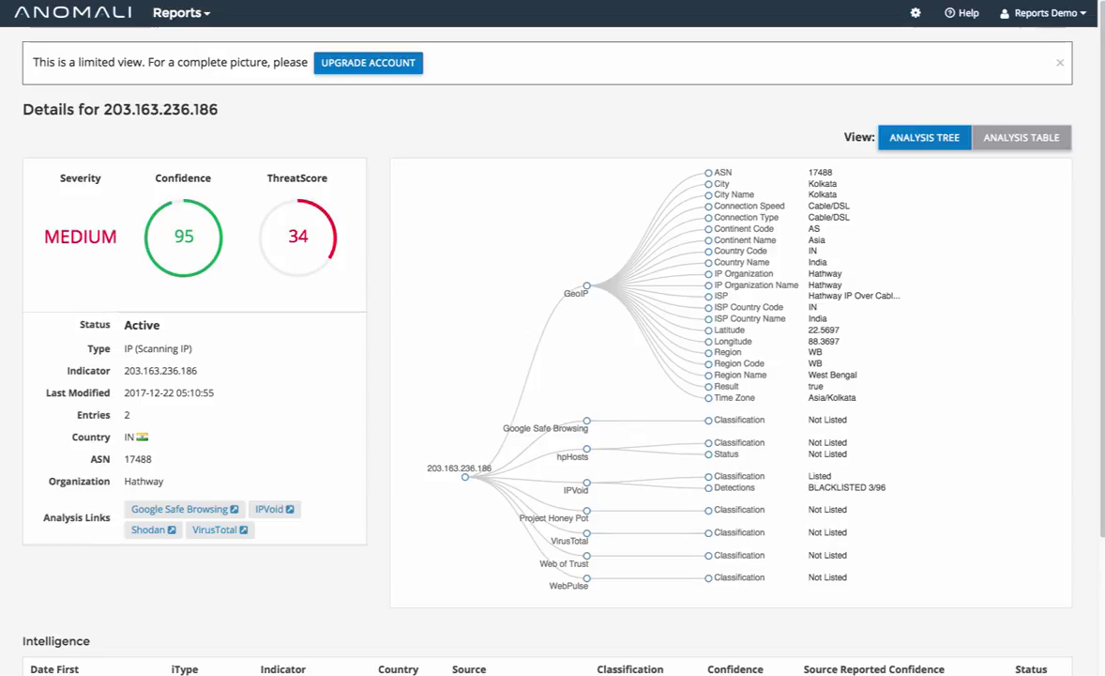
scroll(553, 338, "down", 1)
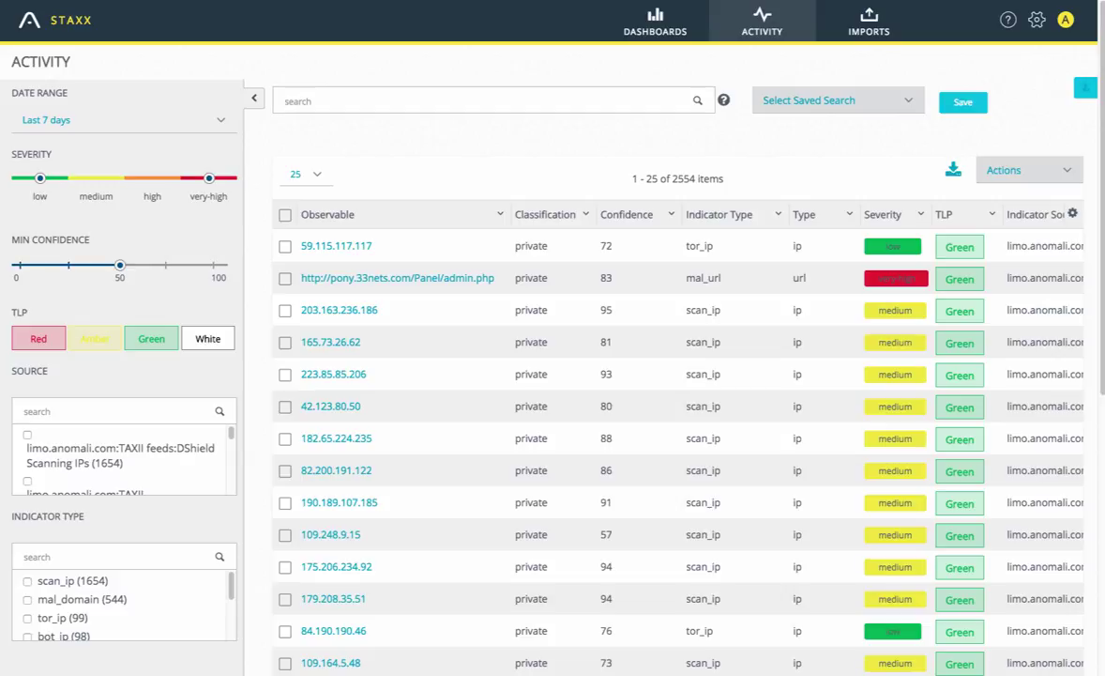
type("https://notifications-yours-page.tk/")
key("Return")
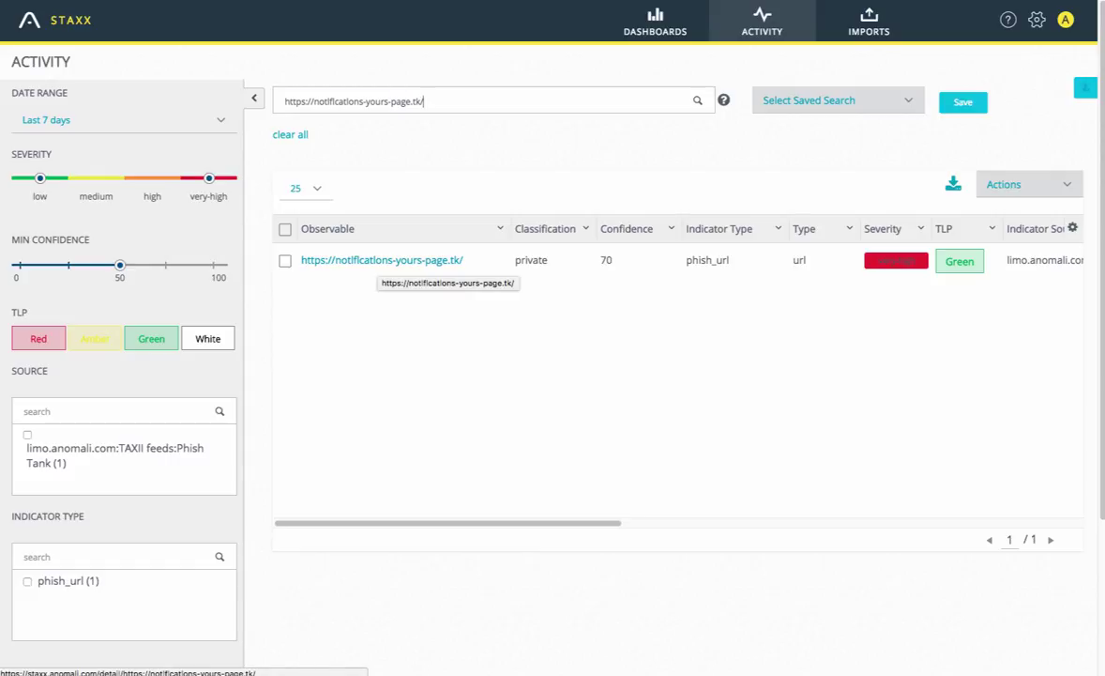
left_click(381, 260)
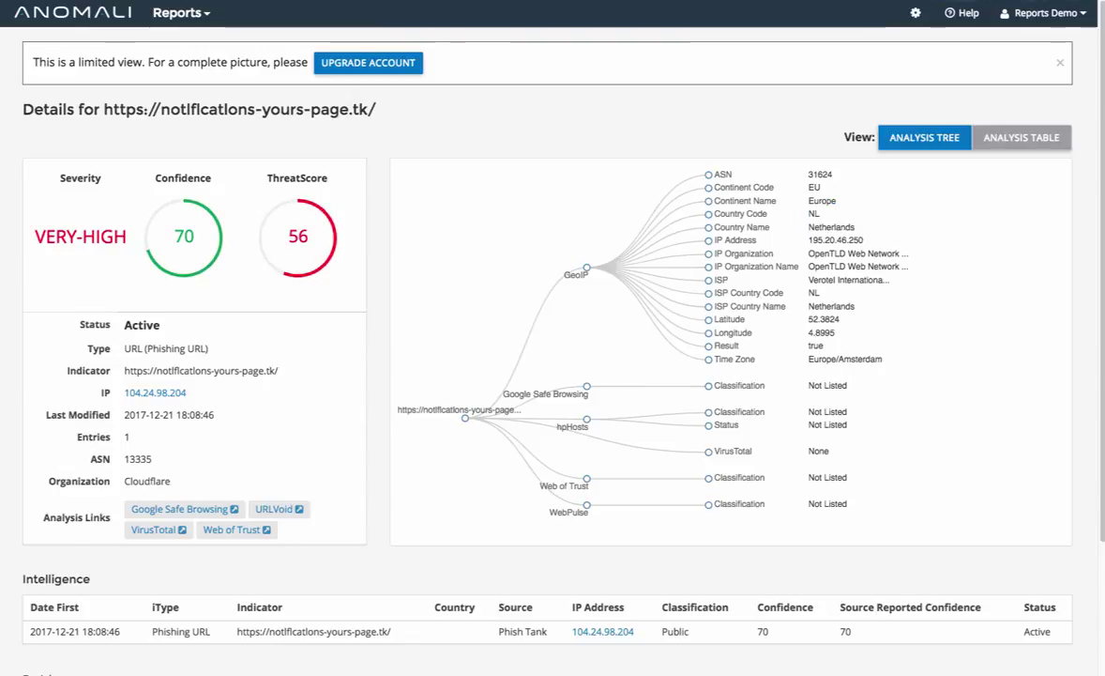
Examine the look-alike spelling in the phishing URL and its intelligence and passive DNS enrichments.
left_click_drag(180, 109, 248, 109)
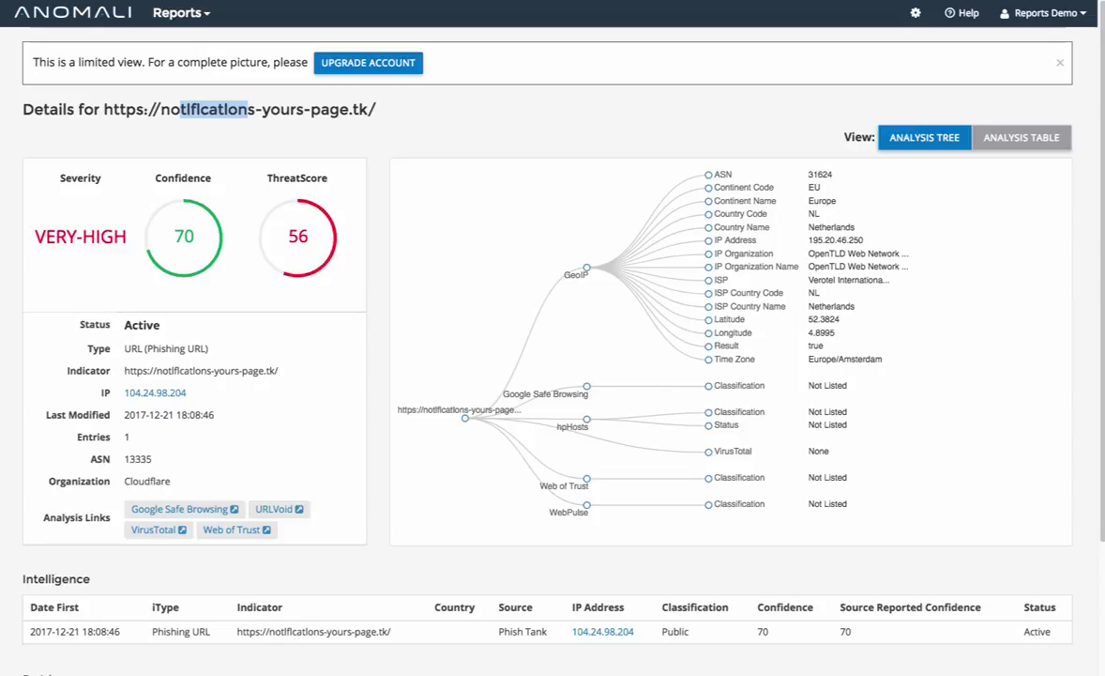
scroll(553, 338, "down", 3)
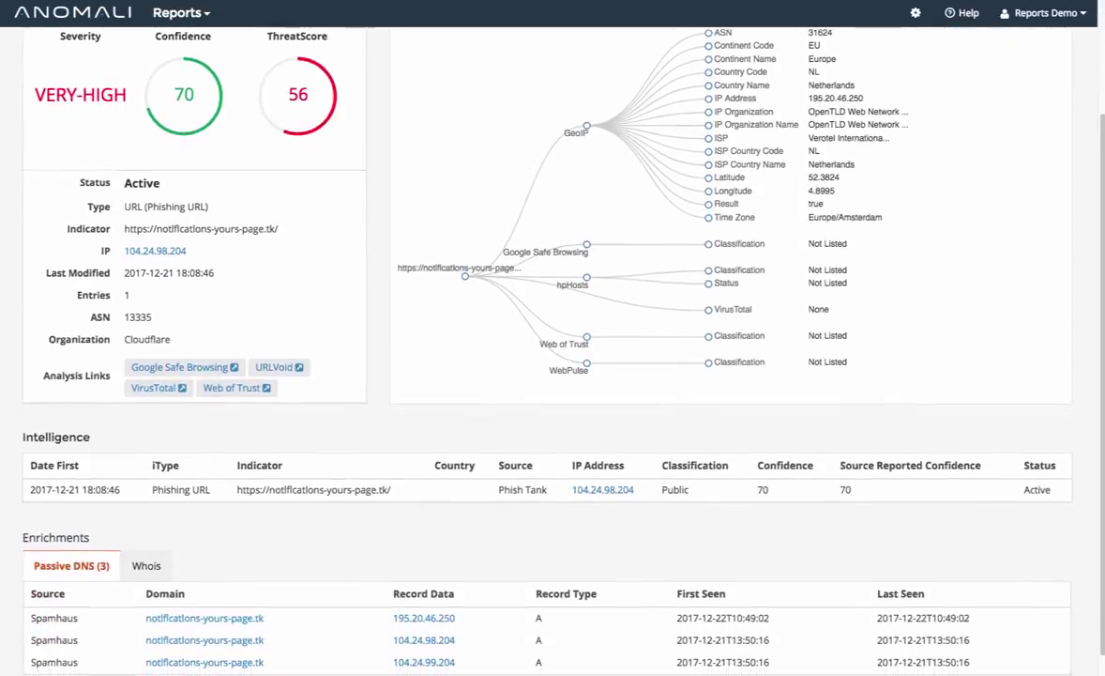
scroll(553, 338, "down", 1)
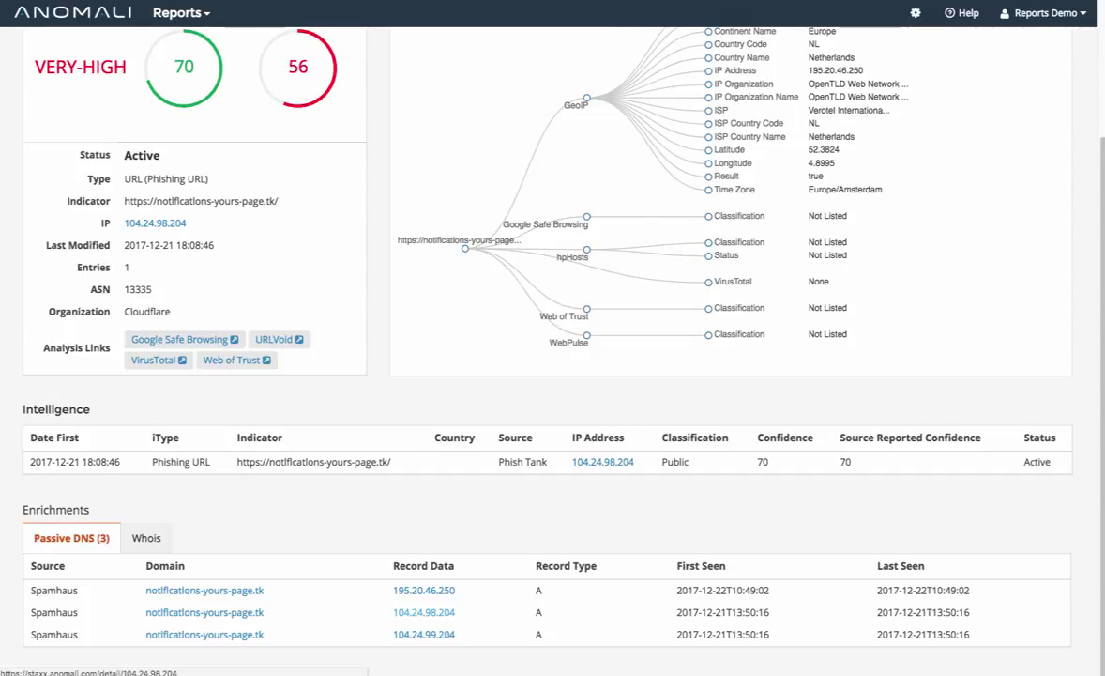
Open the linked IP 104.24.98.204, review its passive DNS records, and return to the phishing URL's details.
left_click(155, 222)
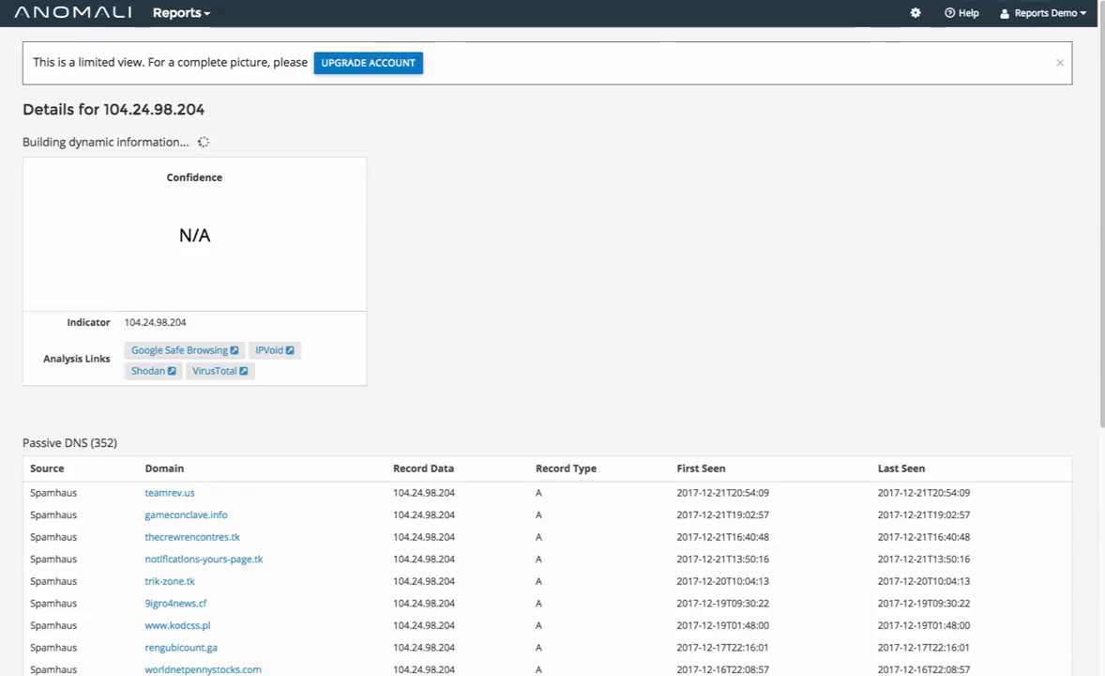
scroll(547, 375, "down", 3)
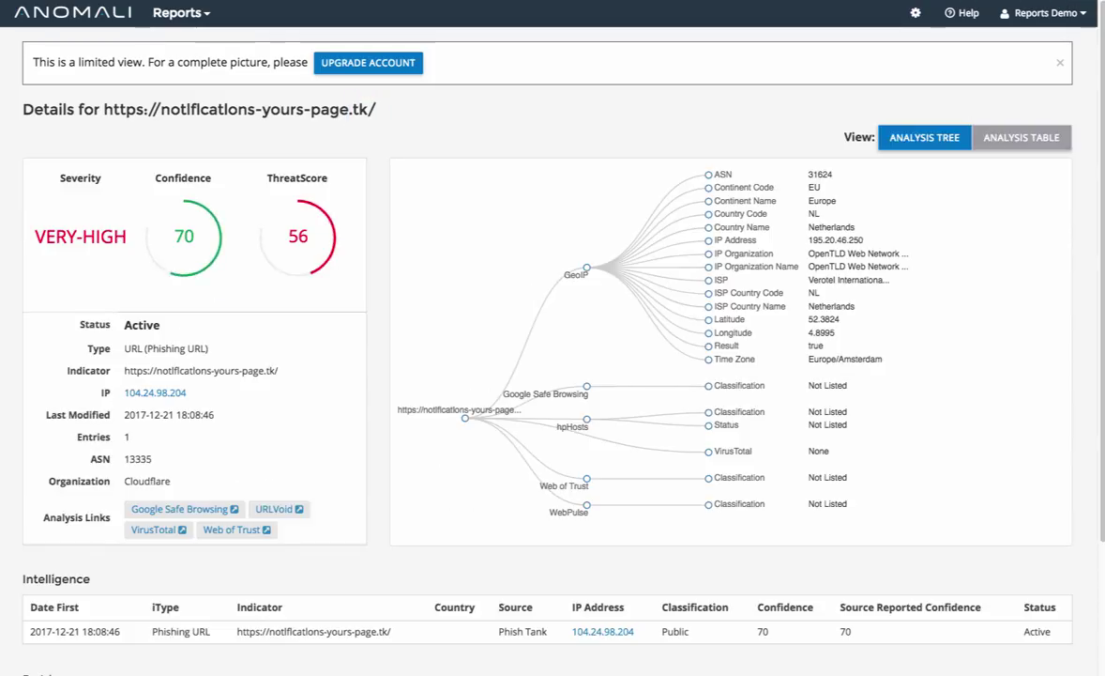
scroll(553, 376, "down", 4)
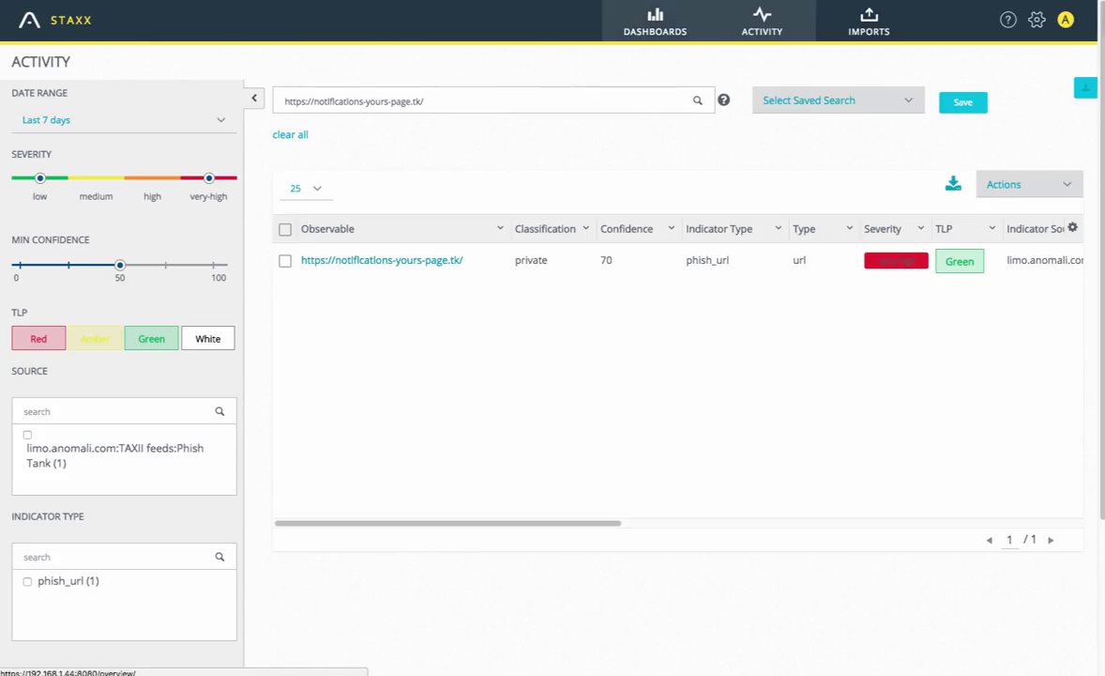
Revisit the dashboard overview and reopen the unfiltered activity list of observables.
left_click(655, 20)
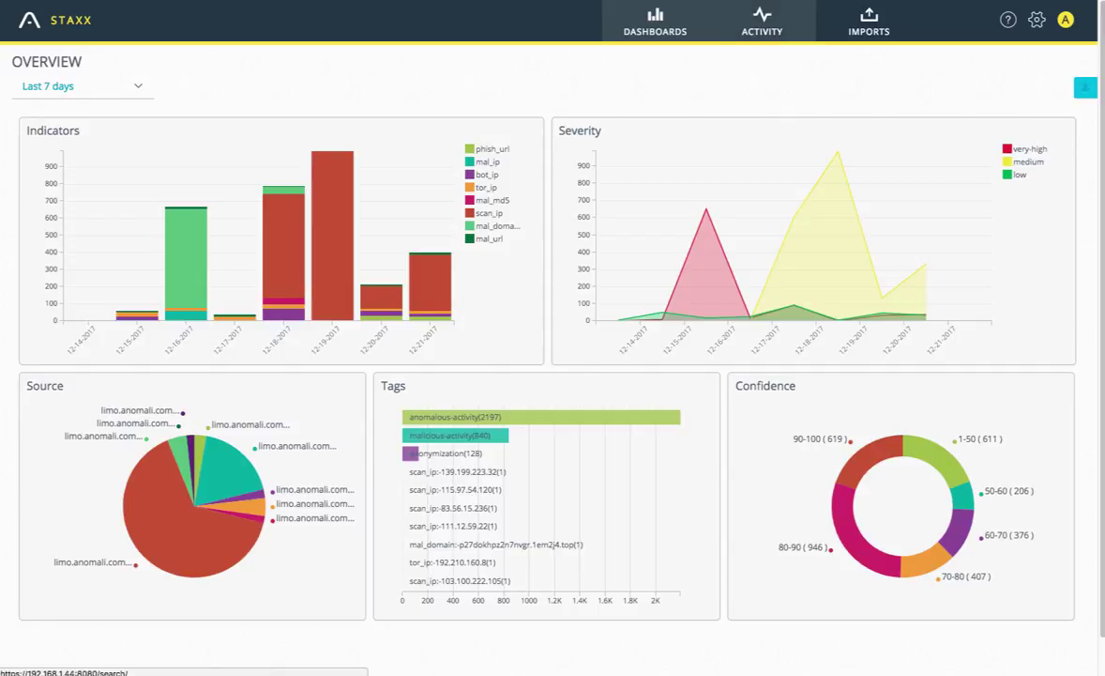
left_click(761, 20)
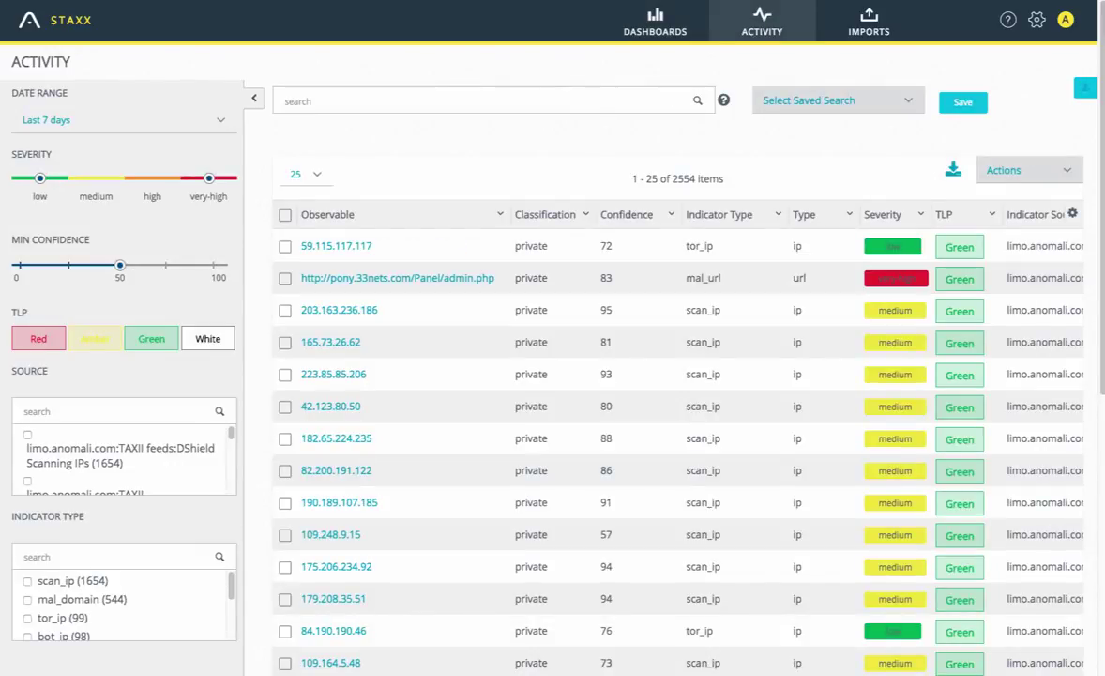